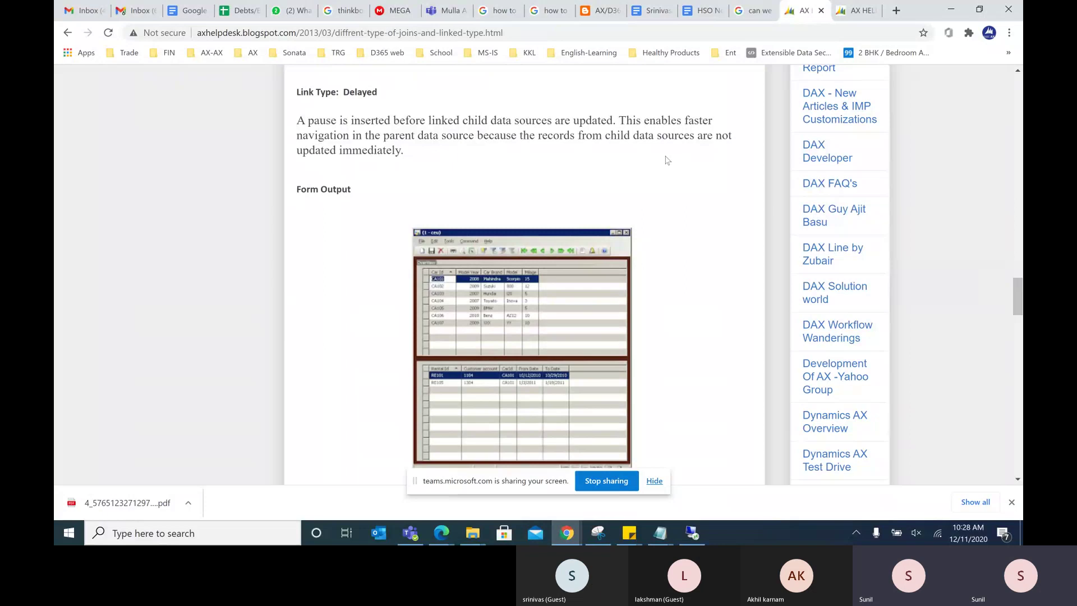
Highlight the 'Delayed' link type name in the blog post.
{"action": "double_click", "coordinate": [358, 93]}
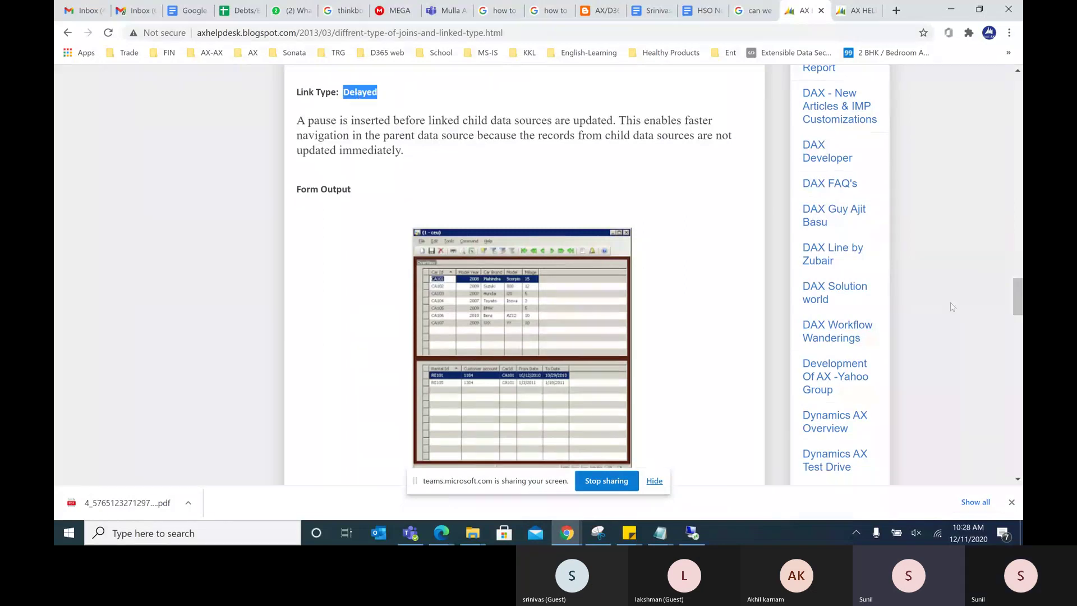
{"action": "scroll", "coordinate": [1018, 303], "scroll_direction": "down", "scroll_amount": 3}
{"action": "scroll", "coordinate": [1018, 309], "scroll_direction": "down", "scroll_amount": 7}
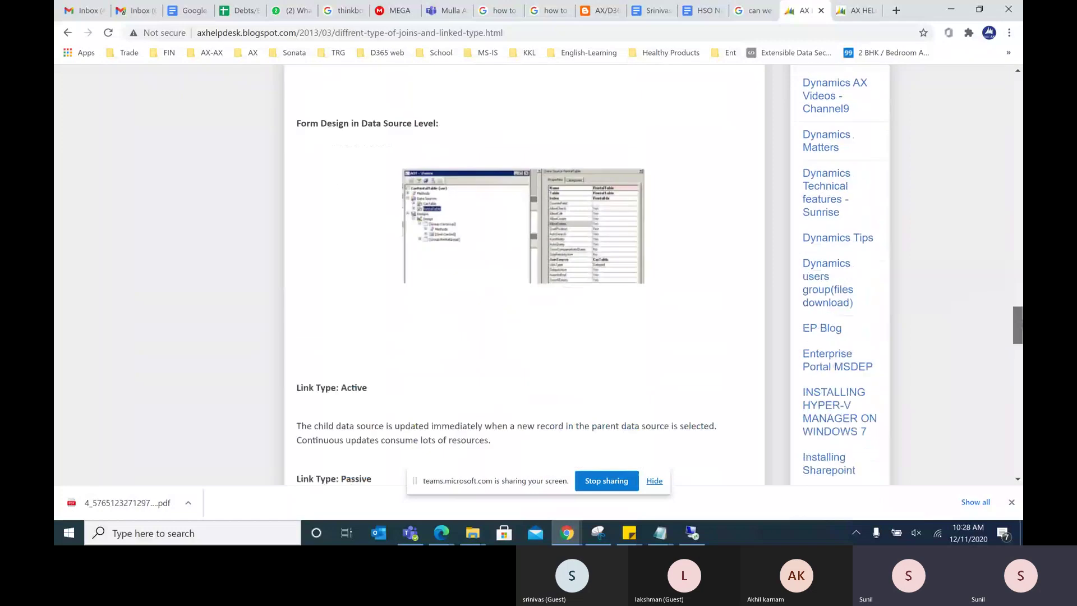
{"action": "scroll", "coordinate": [1018, 337], "scroll_direction": "up", "scroll_amount": 10}
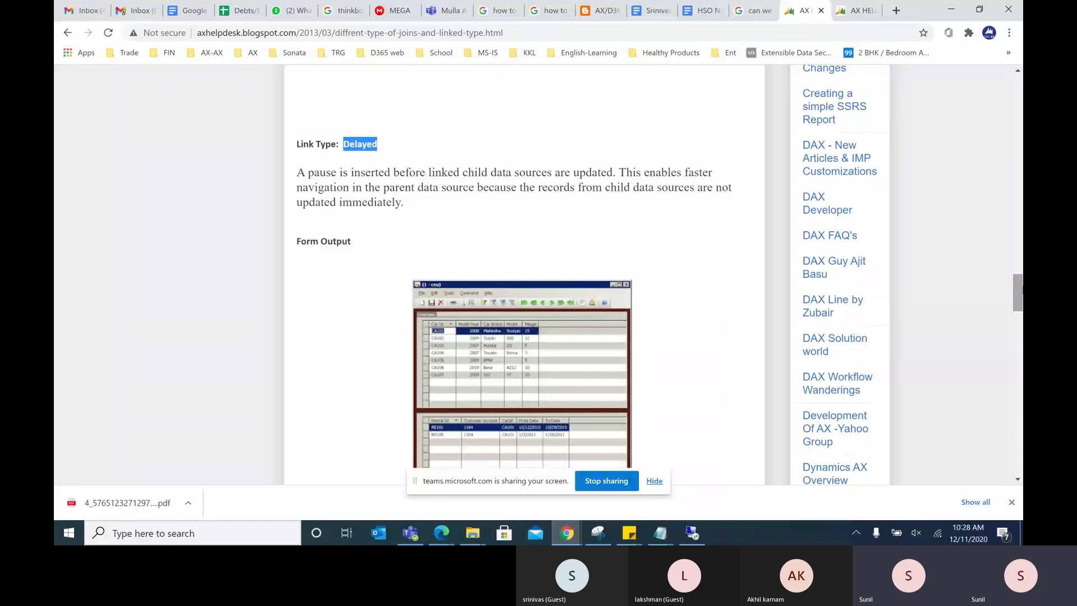
Enlarge the form output screenshot and advance to the RentalTable data source properties image.
{"action": "left_click", "coordinate": [528, 385]}
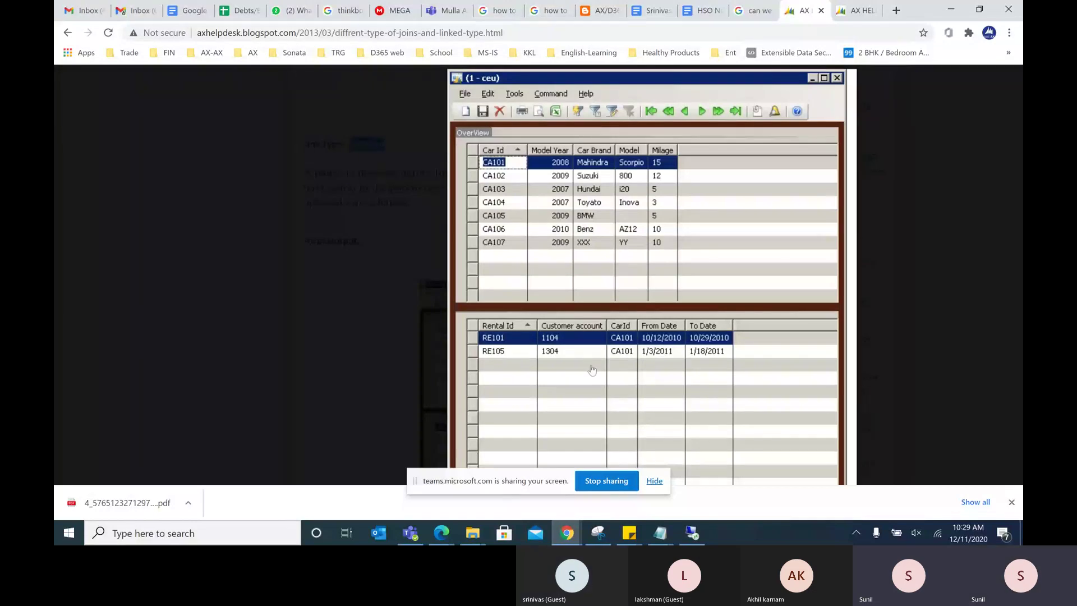
{"action": "left_click", "coordinate": [651, 480]}
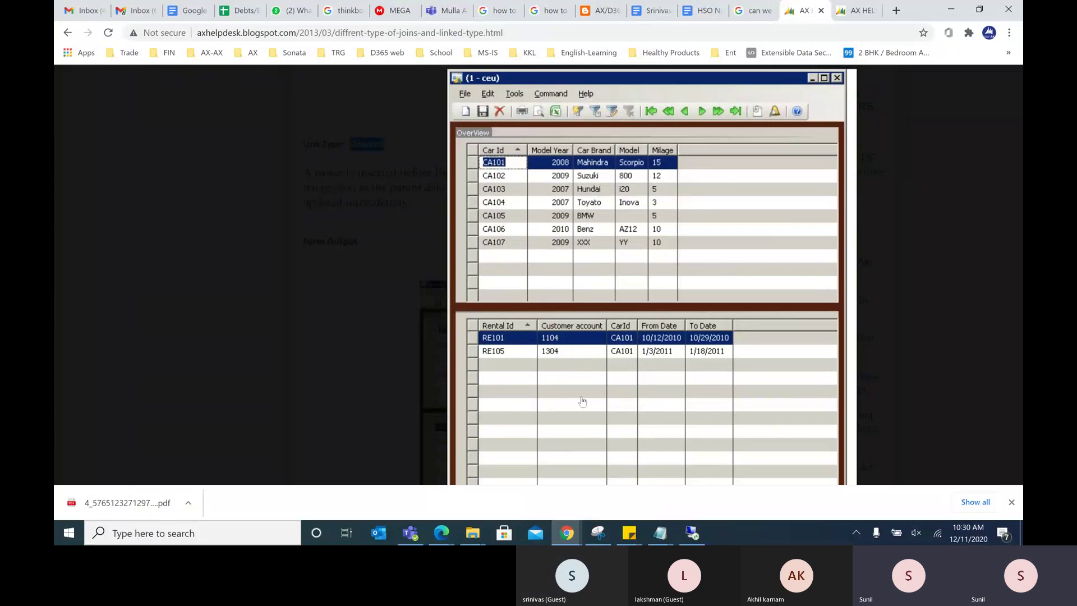
{"action": "left_click", "coordinate": [555, 178]}
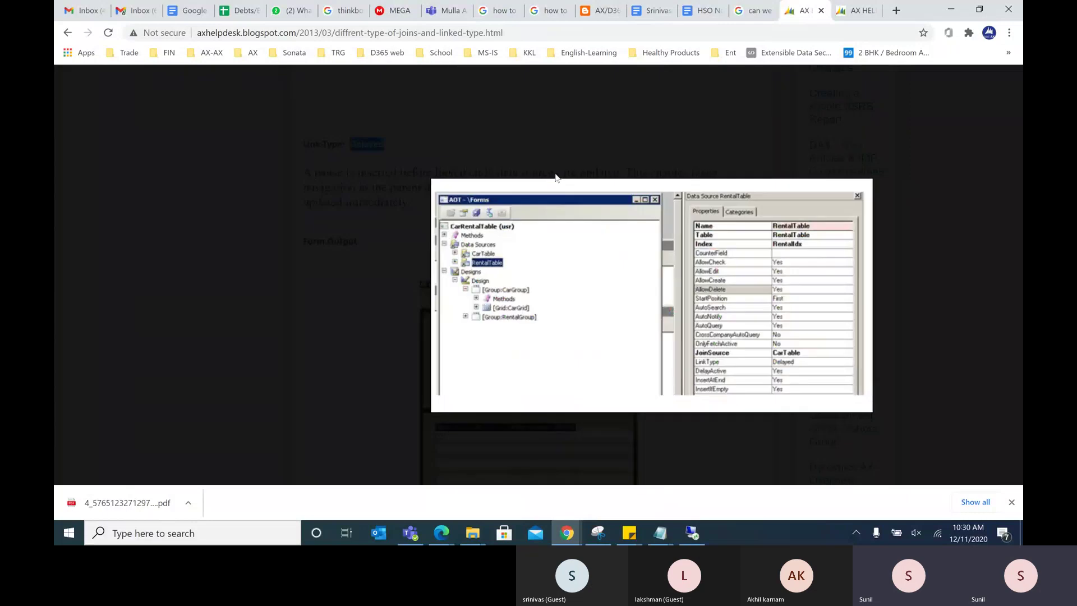
Cycle the enlarged view back to the car and rental form output screenshot.
{"action": "left_click", "coordinate": [584, 254]}
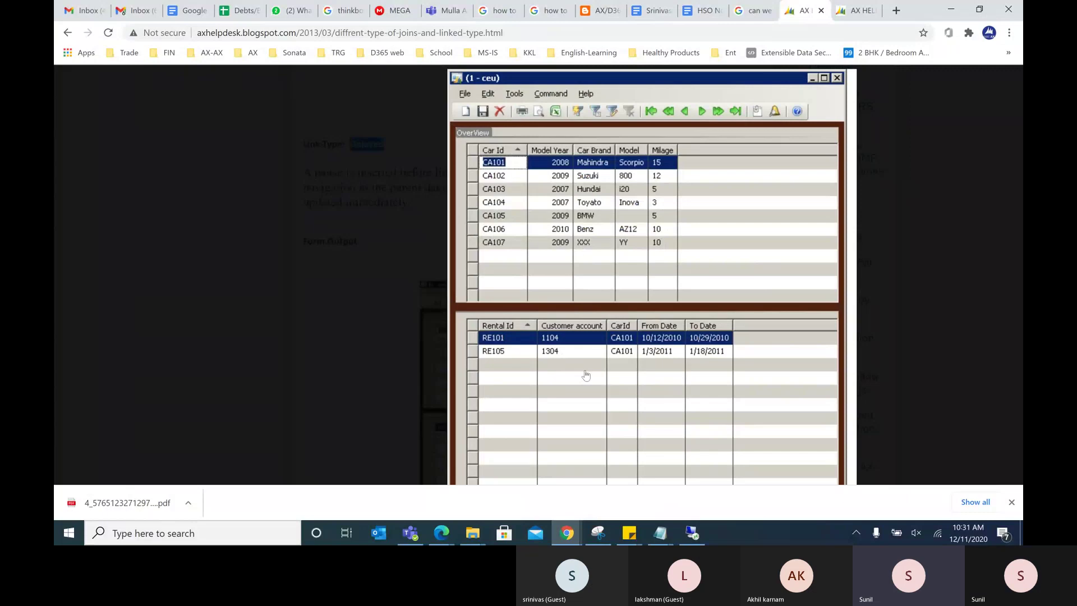
Close the screenshot, highlight the 'Passive' link type, and switch to the remote desktop.
{"action": "left_click", "coordinate": [921, 364]}
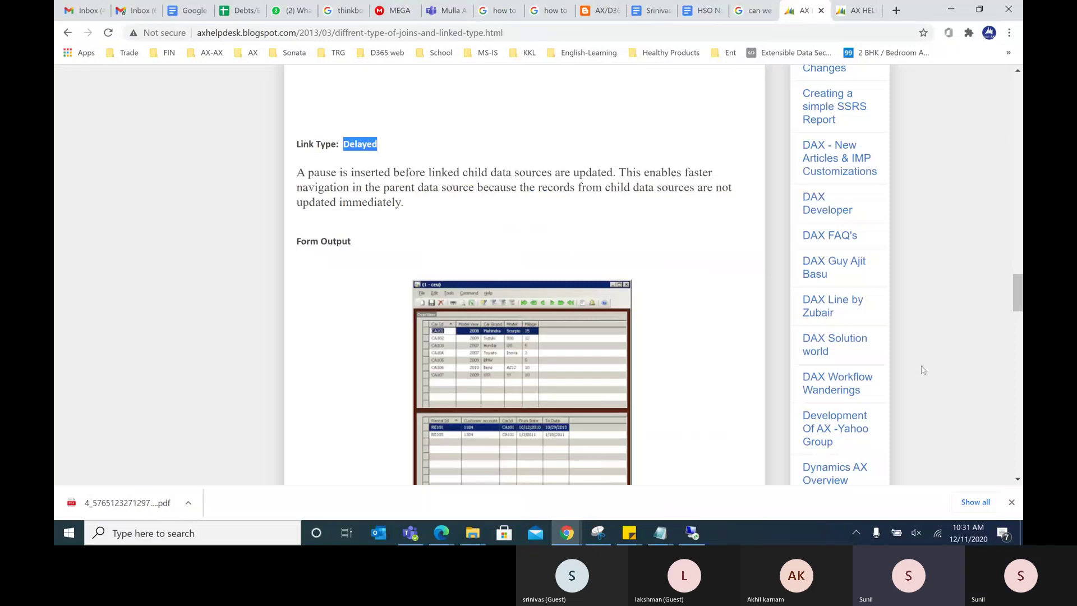
{"action": "scroll", "coordinate": [921, 368], "scroll_direction": "down", "scroll_amount": 1}
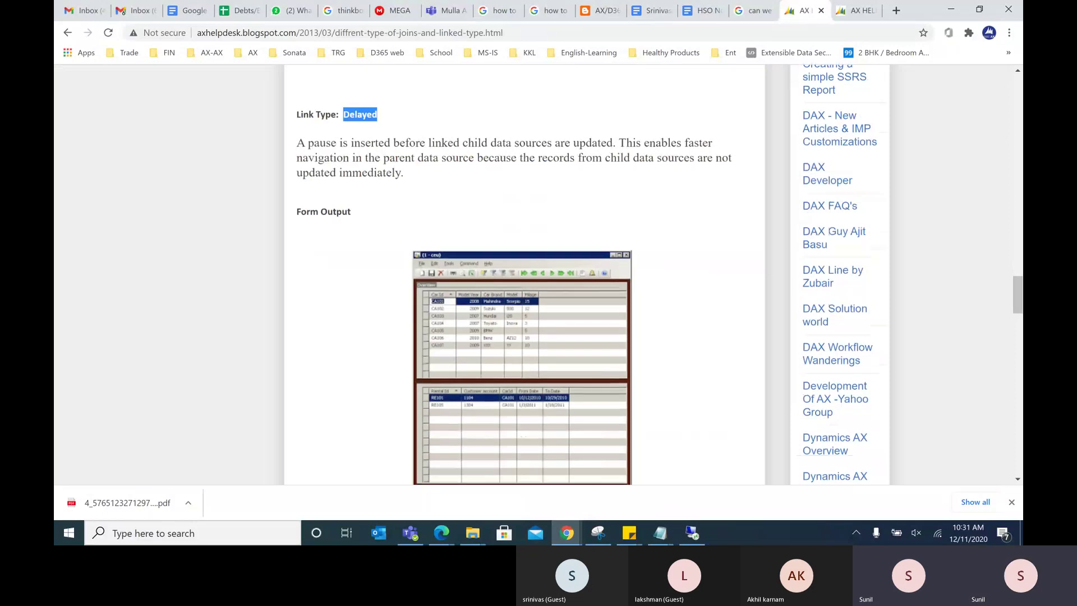
{"action": "scroll", "coordinate": [539, 275], "scroll_direction": "down", "scroll_amount": 13}
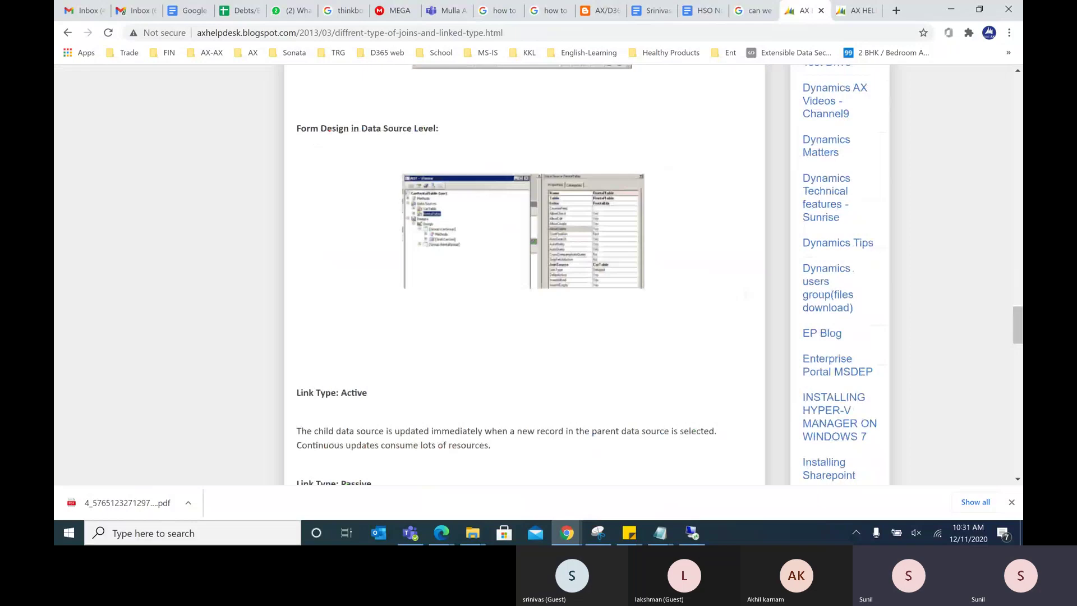
{"action": "scroll", "coordinate": [524, 275], "scroll_direction": "down", "scroll_amount": 8}
{"action": "double_click", "coordinate": [356, 232]}
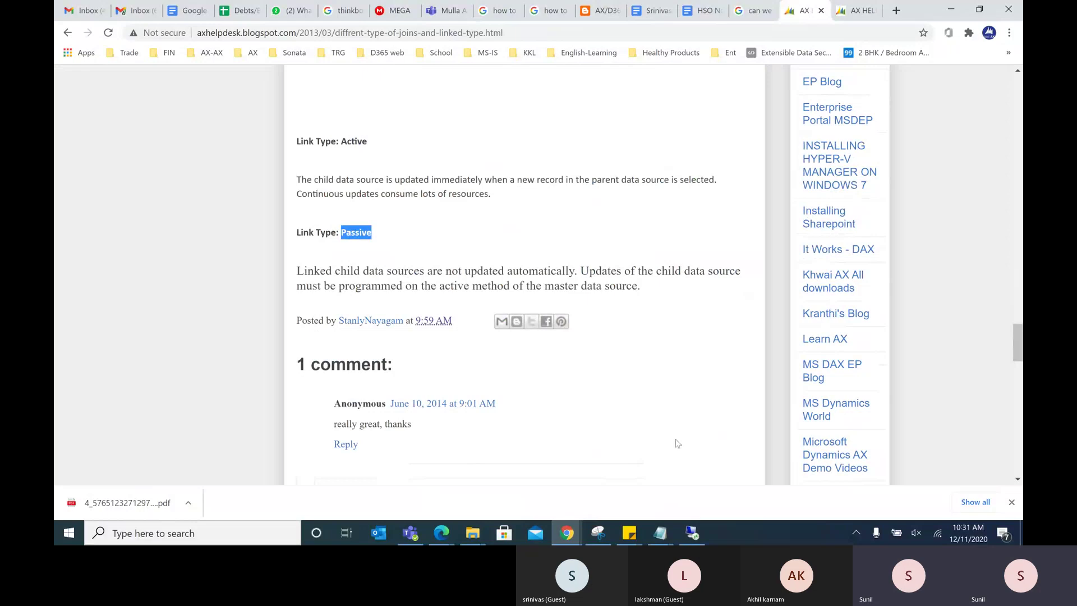
{"action": "left_click", "coordinate": [692, 534]}
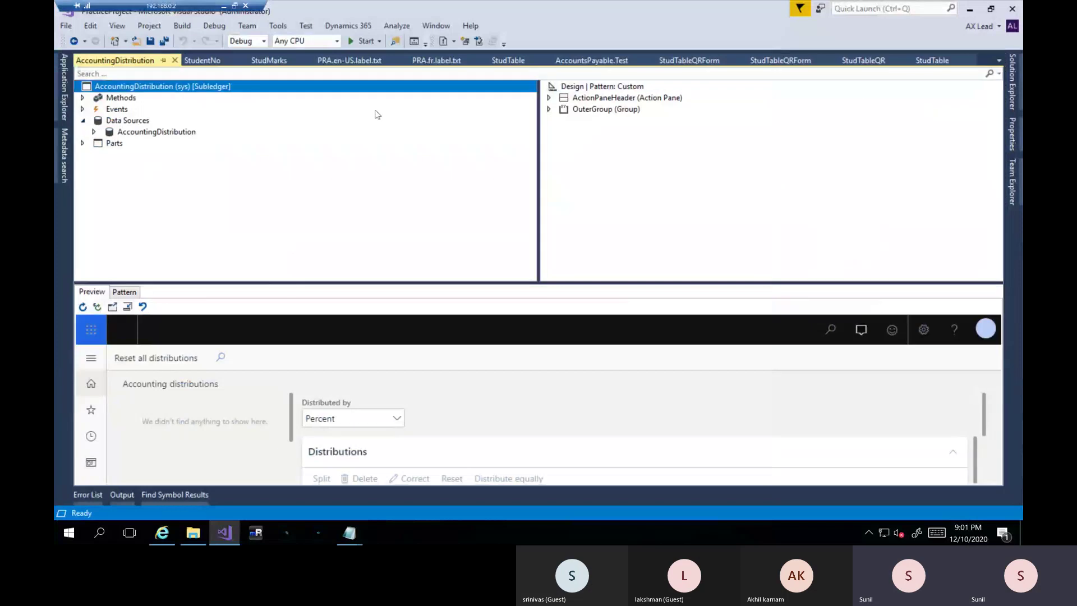
Open the StudTable form and expand its StudTable data source down to Methods.
{"action": "left_click", "coordinate": [1012, 90]}
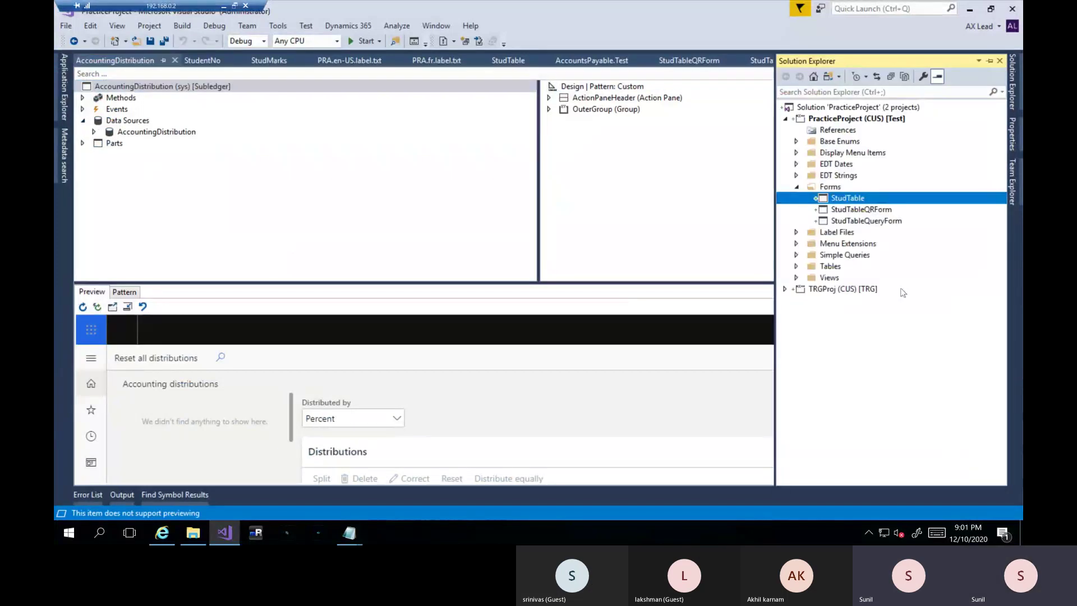
{"action": "double_click", "coordinate": [825, 199]}
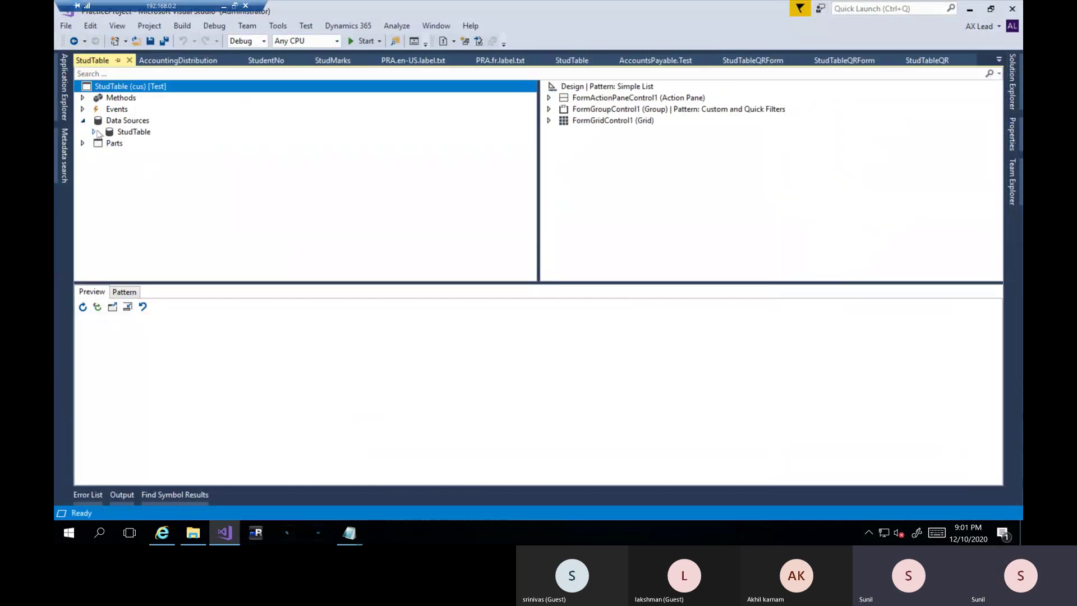
{"action": "left_click", "coordinate": [94, 132]}
{"action": "left_click", "coordinate": [147, 179]}
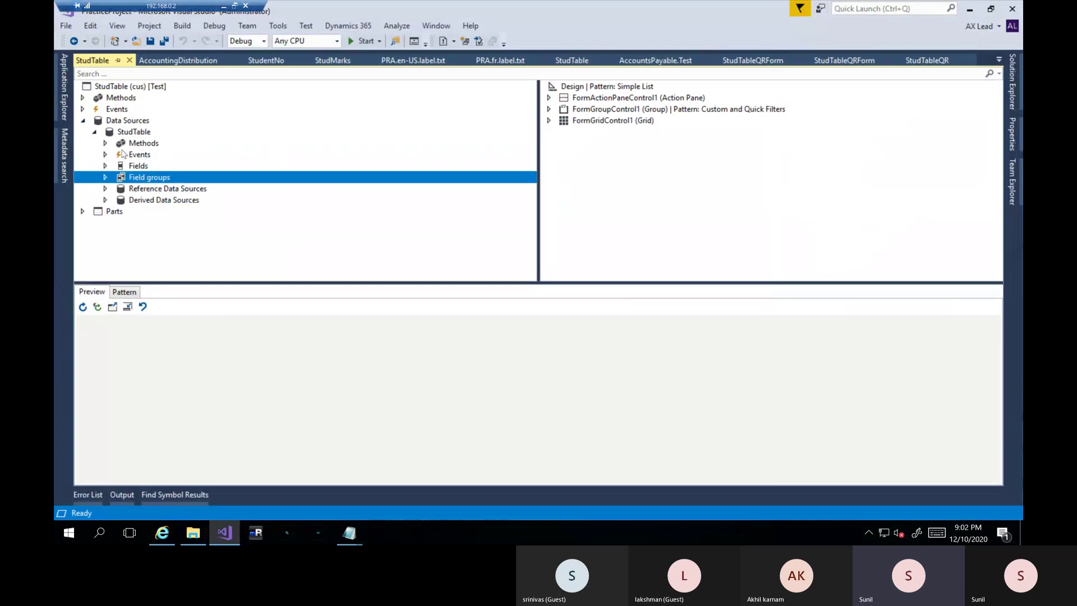
{"action": "left_click", "coordinate": [106, 143]}
View the Methods Override list without overriding, then go to Finance and Operations.
{"action": "right_click", "coordinate": [130, 146]}
{"action": "mouse_move", "coordinate": [162, 157]}
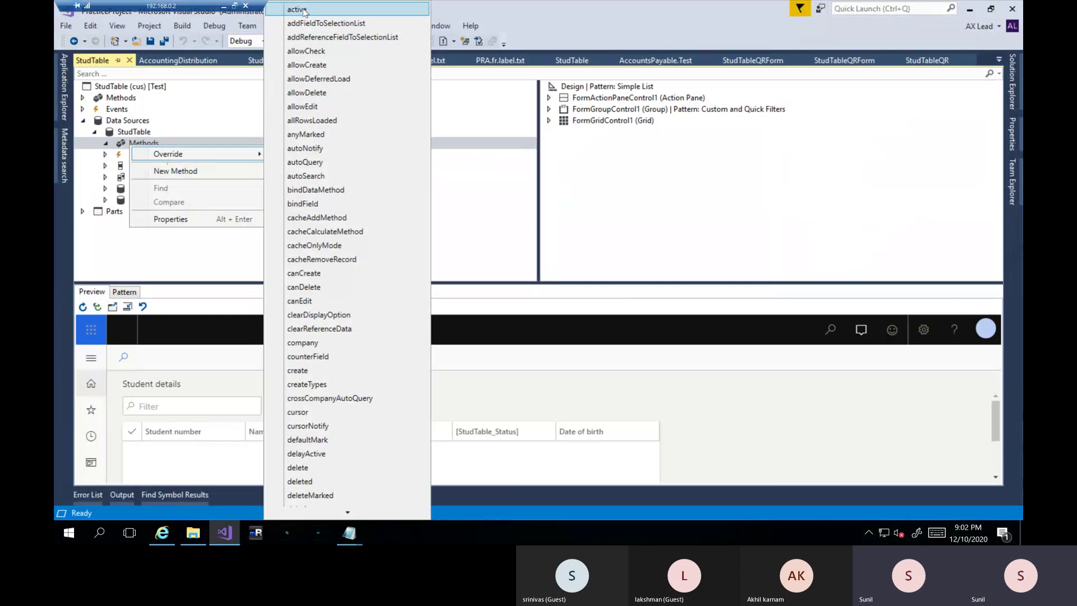
{"action": "key", "text": "Escape"}
{"action": "key", "text": "Escape"}
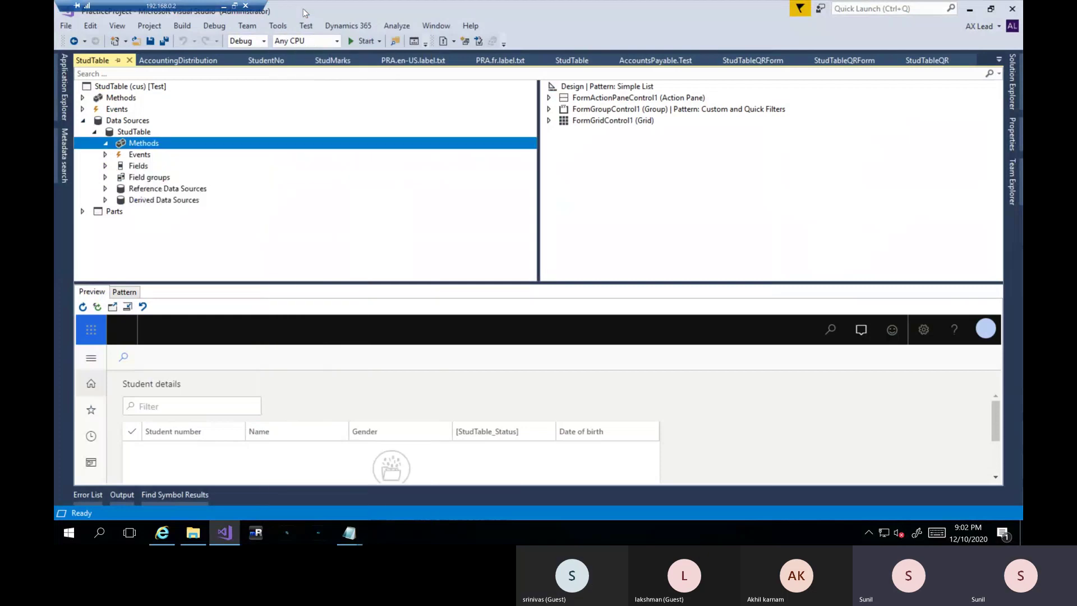
{"action": "left_click", "coordinate": [192, 121]}
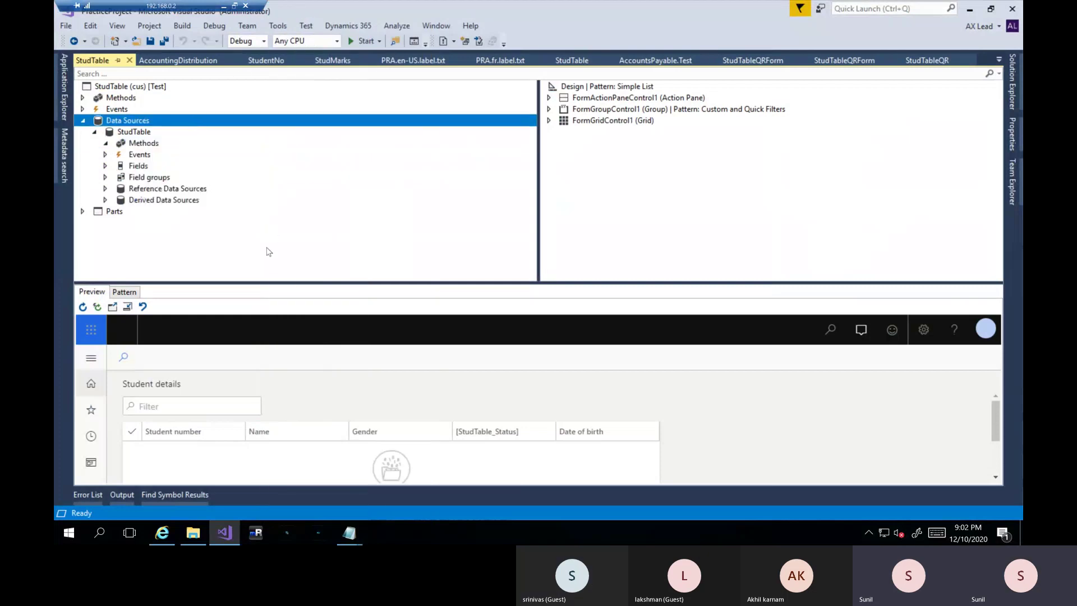
{"action": "left_click", "coordinate": [224, 534]}
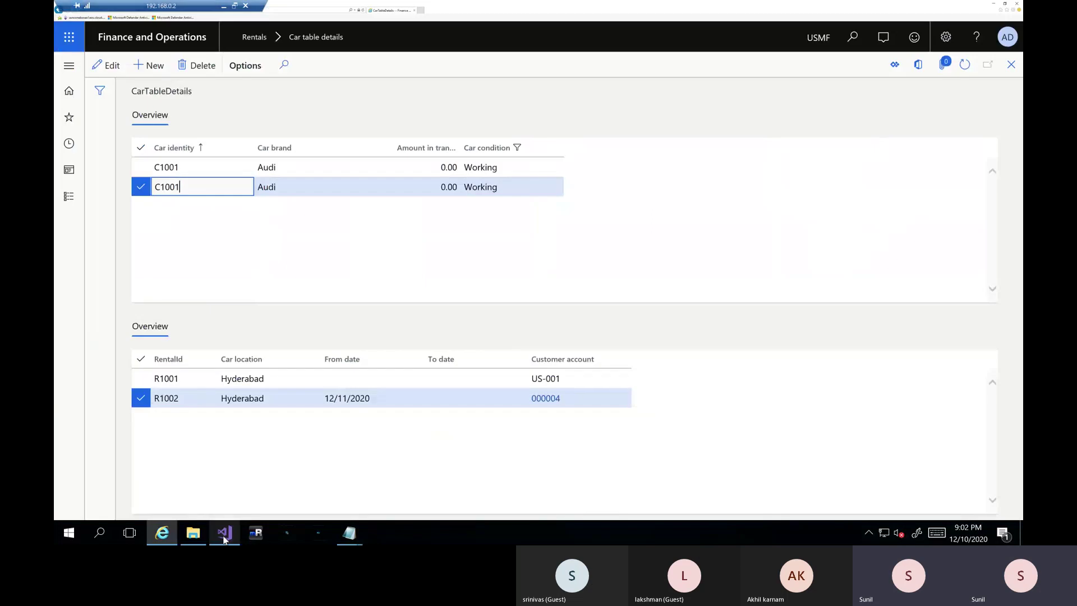
{"action": "left_click", "coordinate": [301, 166]}
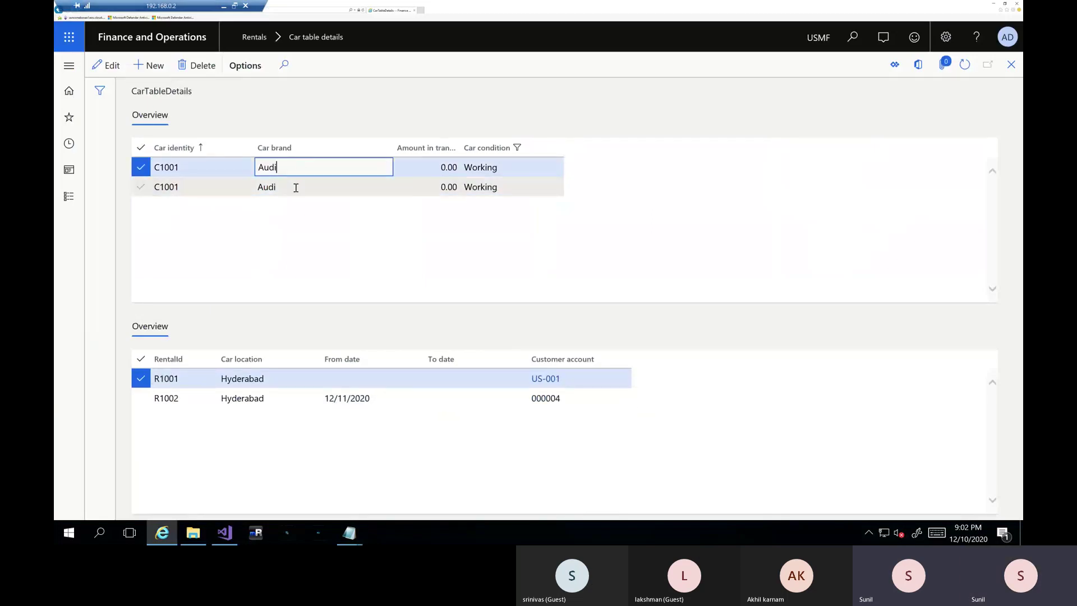
{"action": "left_click", "coordinate": [296, 188]}
{"action": "left_click", "coordinate": [298, 167]}
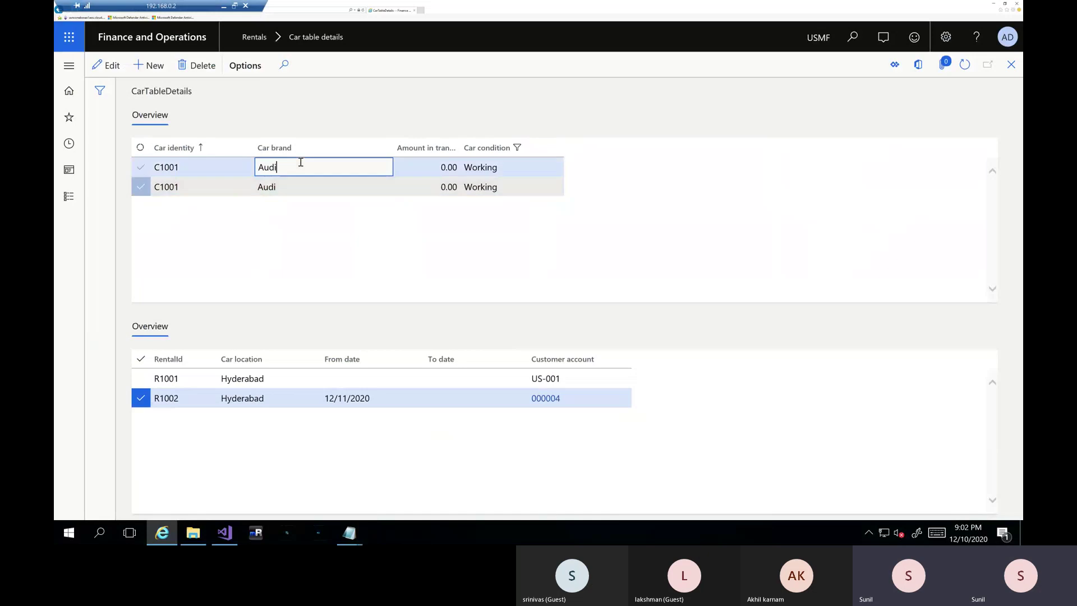
{"action": "left_click", "coordinate": [299, 184]}
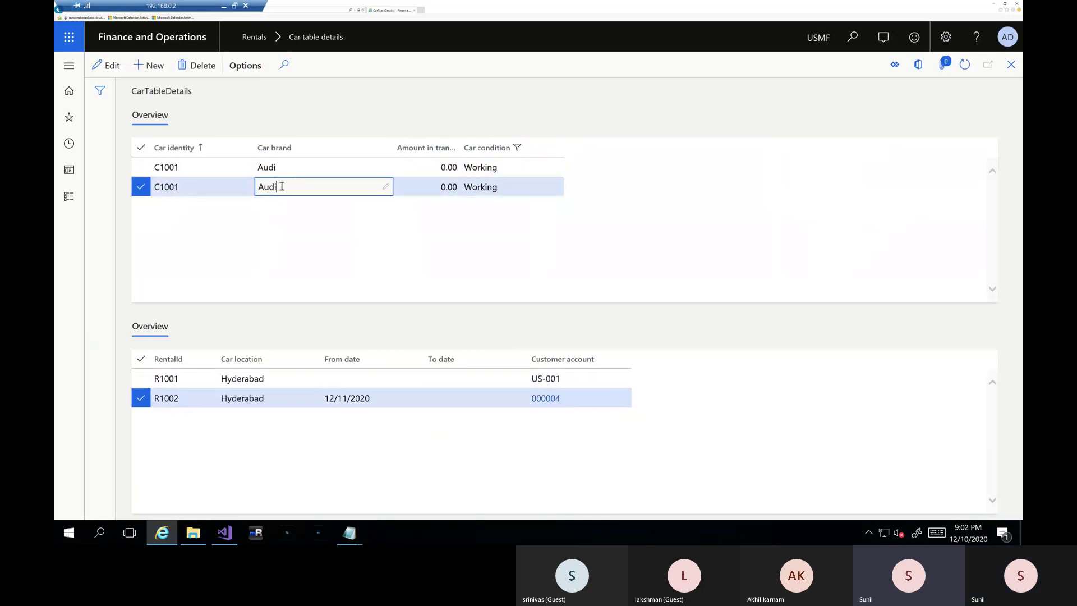
{"action": "left_click", "coordinate": [290, 163]}
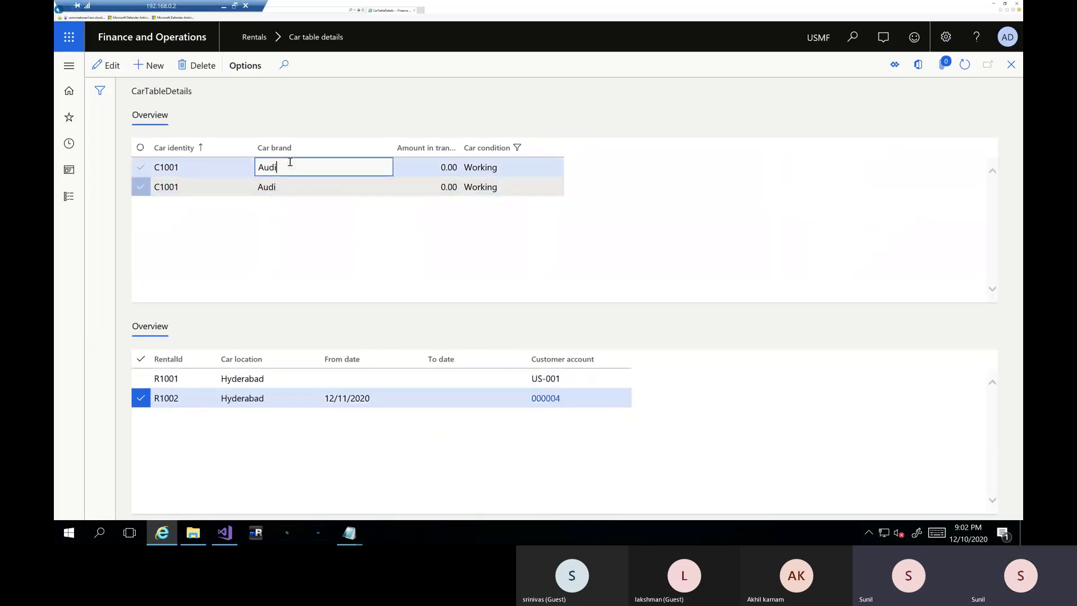
{"action": "left_click", "coordinate": [261, 186]}
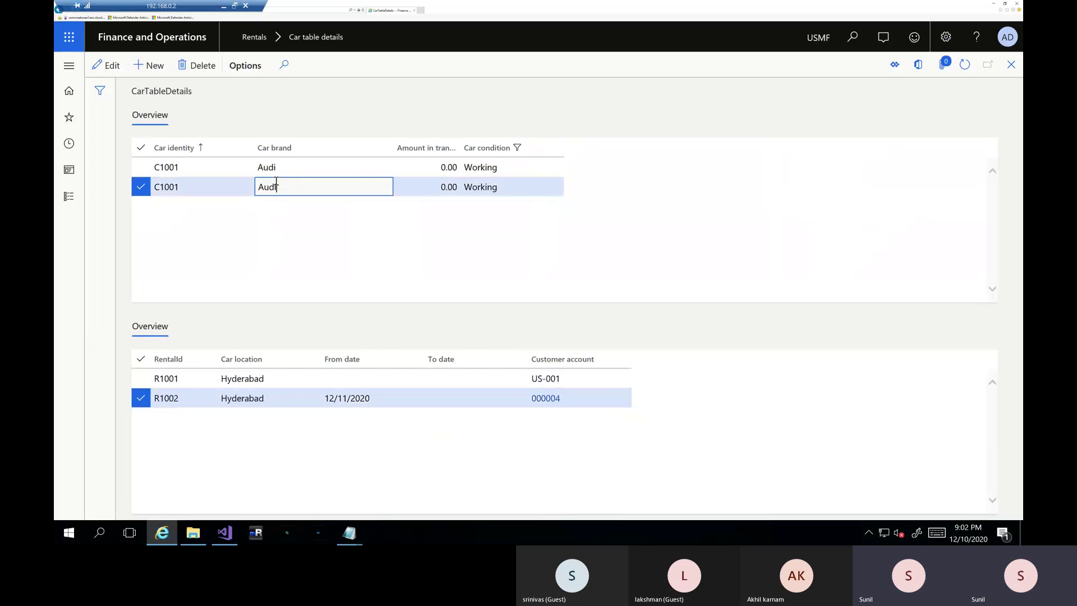
{"action": "left_click", "coordinate": [293, 165]}
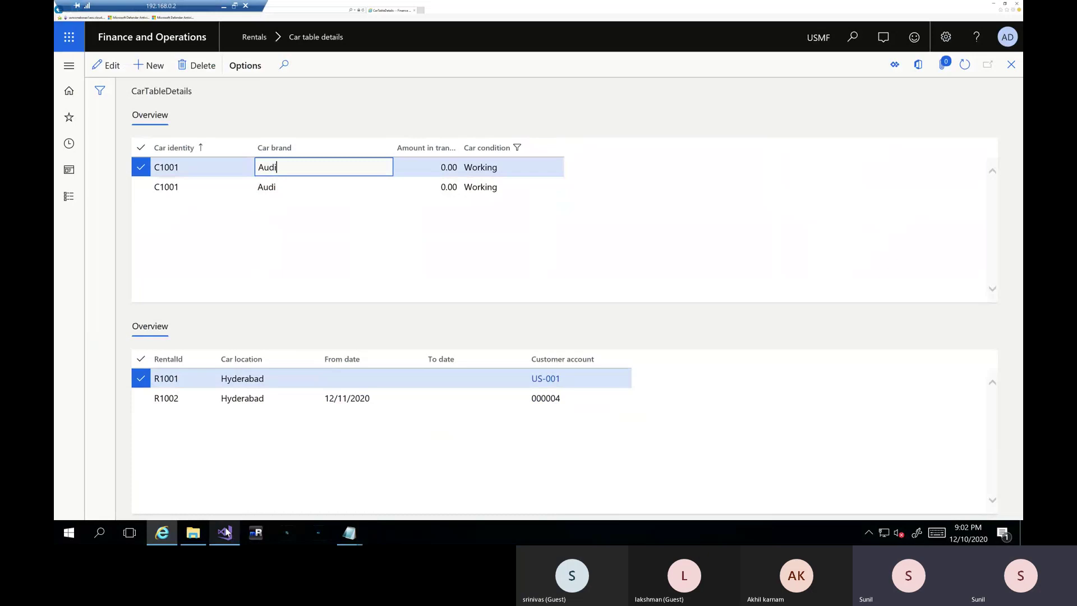
{"action": "mouse_move", "coordinate": [227, 532]}
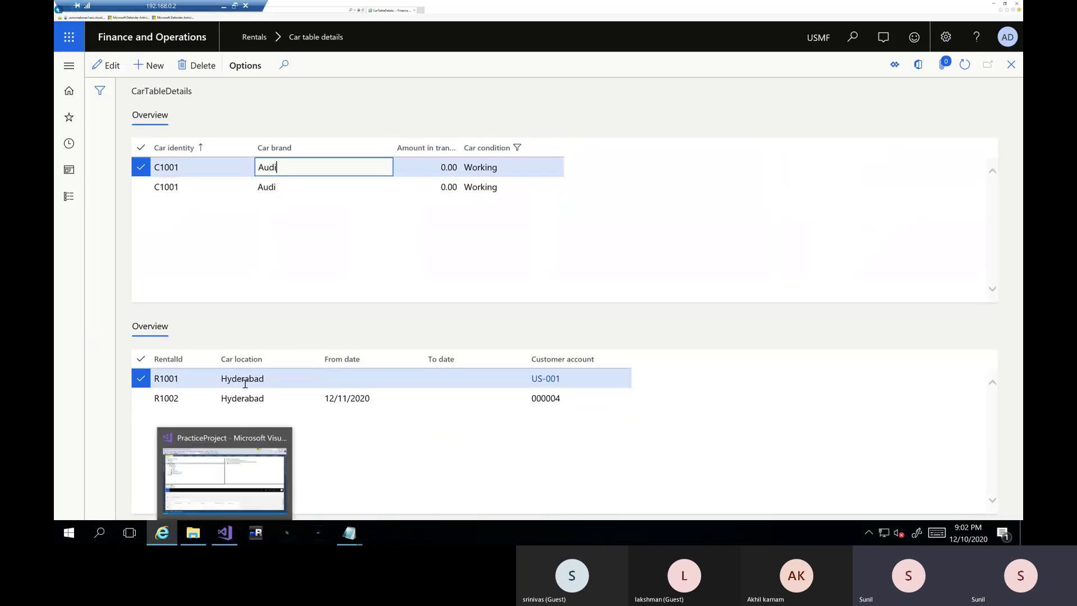
{"action": "left_click", "coordinate": [227, 536]}
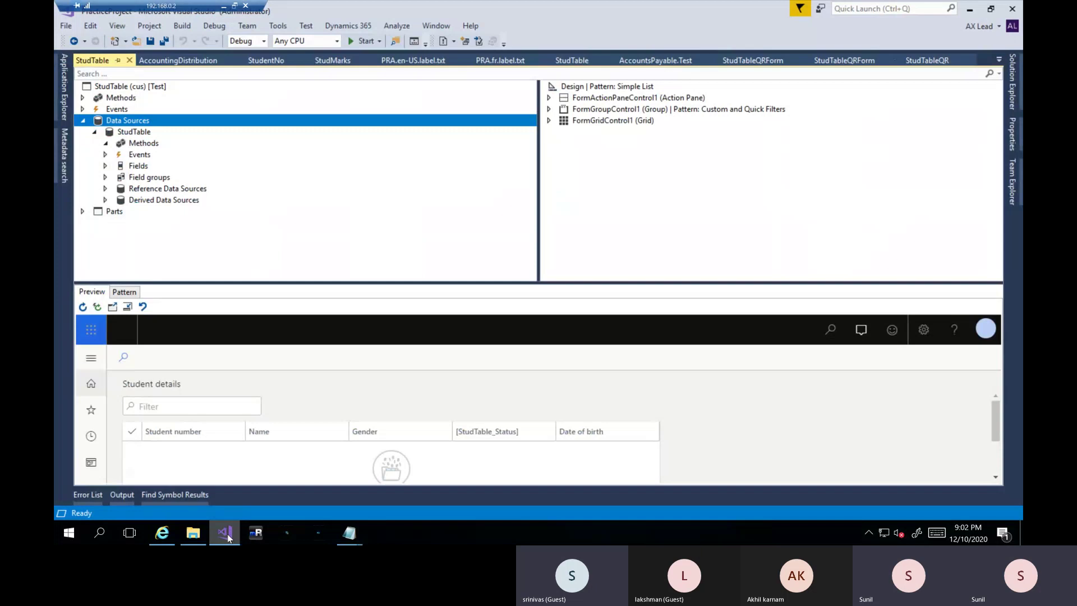
{"action": "left_click", "coordinate": [223, 539]}
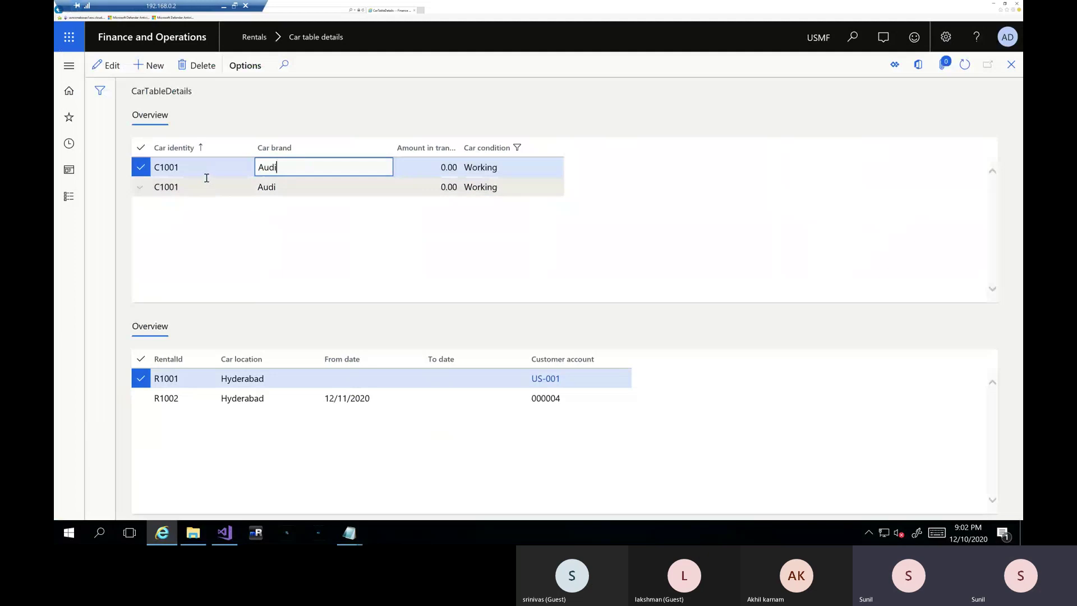
Alternate between the two C1001 car records to compare their rentals, then return to Visual Studio.
{"action": "left_click", "coordinate": [152, 186]}
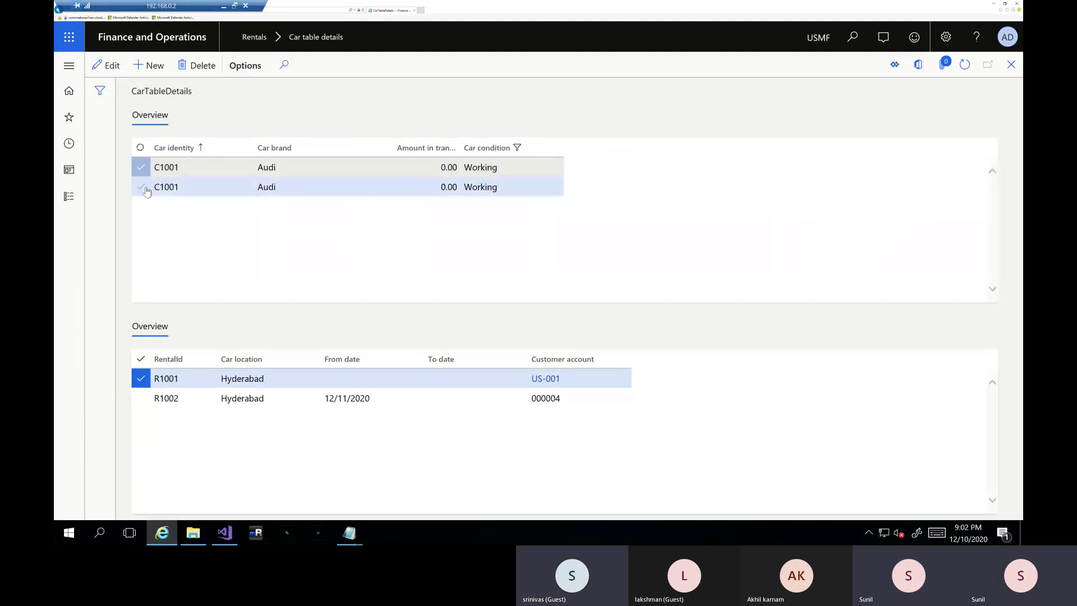
{"action": "left_click", "coordinate": [186, 168]}
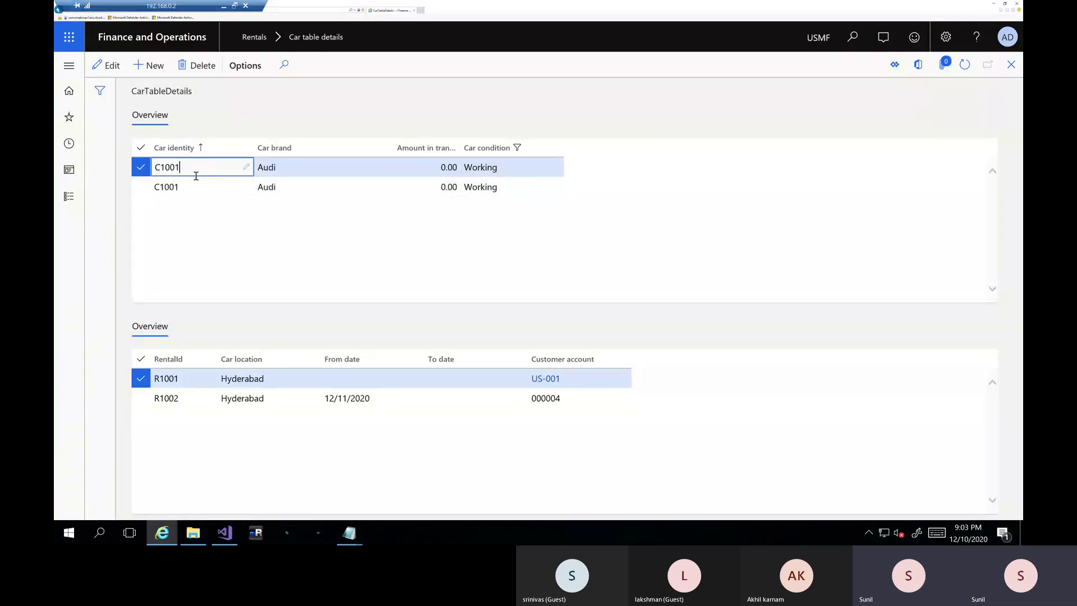
{"action": "left_click", "coordinate": [286, 186]}
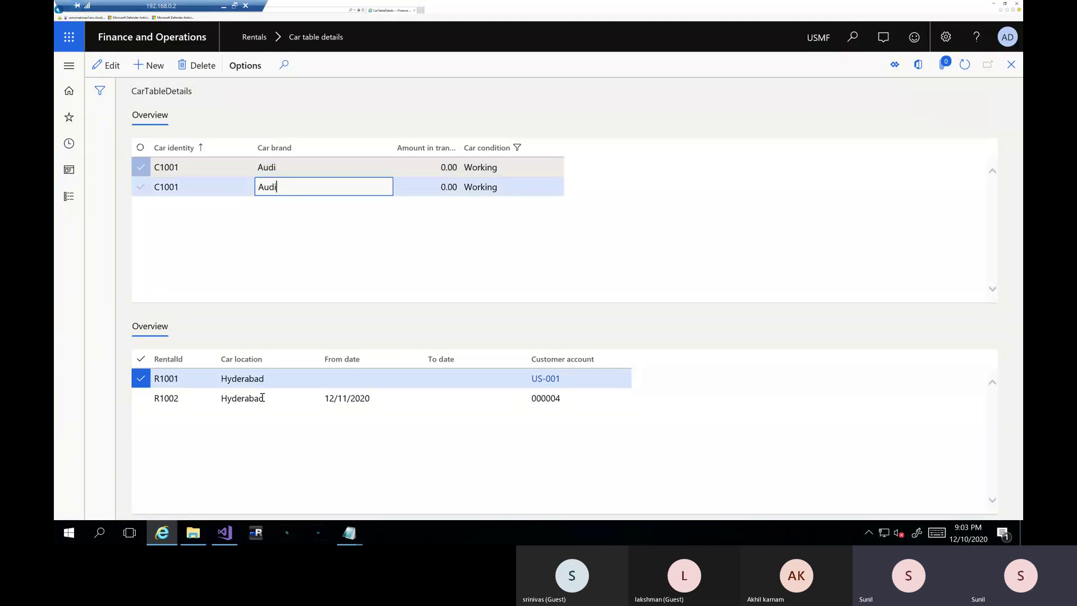
{"action": "left_click", "coordinate": [303, 170]}
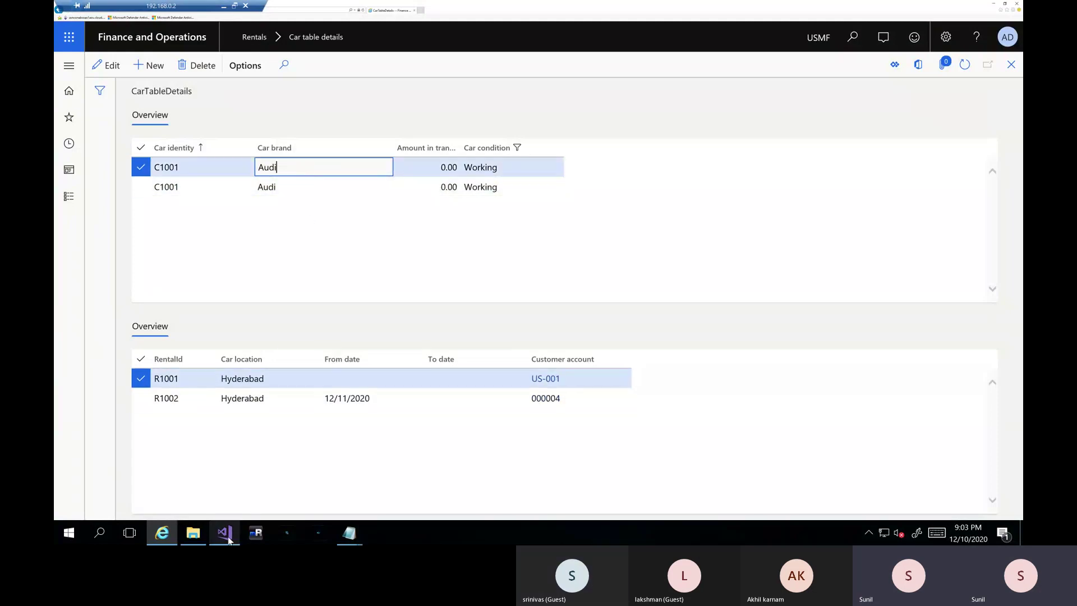
{"action": "mouse_move", "coordinate": [228, 539]}
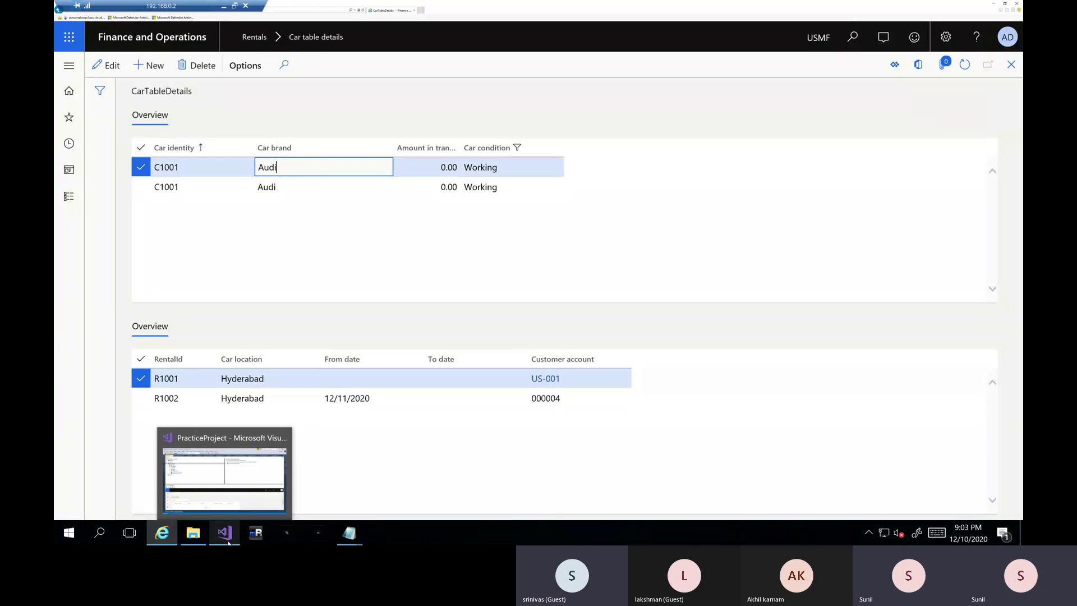
{"action": "left_click", "coordinate": [228, 542]}
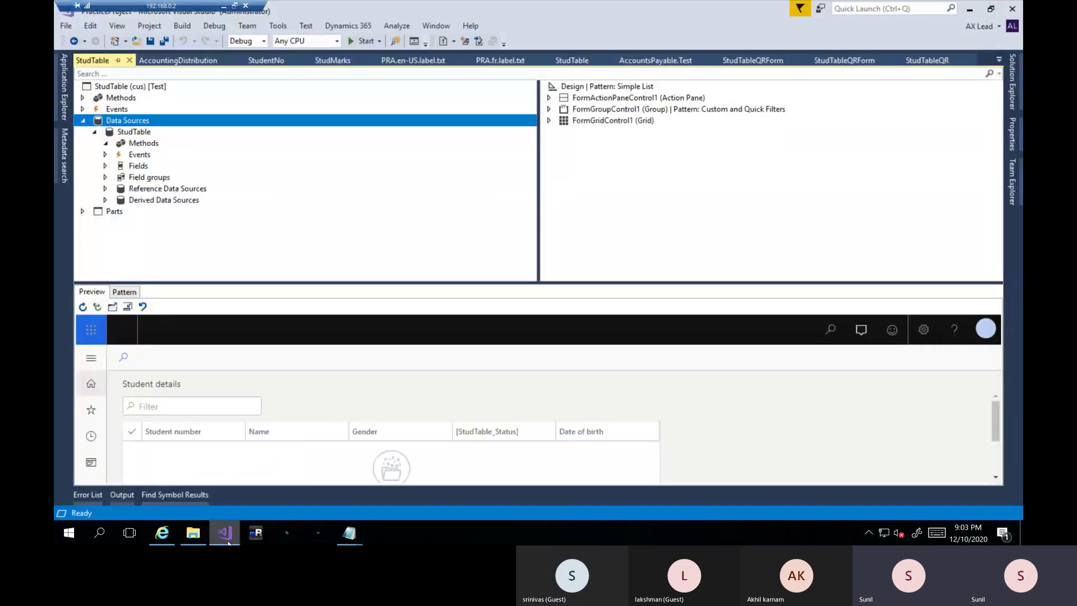
Browse the StudTable data source's overridable methods, then go back to the car table form.
{"action": "left_click", "coordinate": [131, 144]}
{"action": "right_click", "coordinate": [131, 144]}
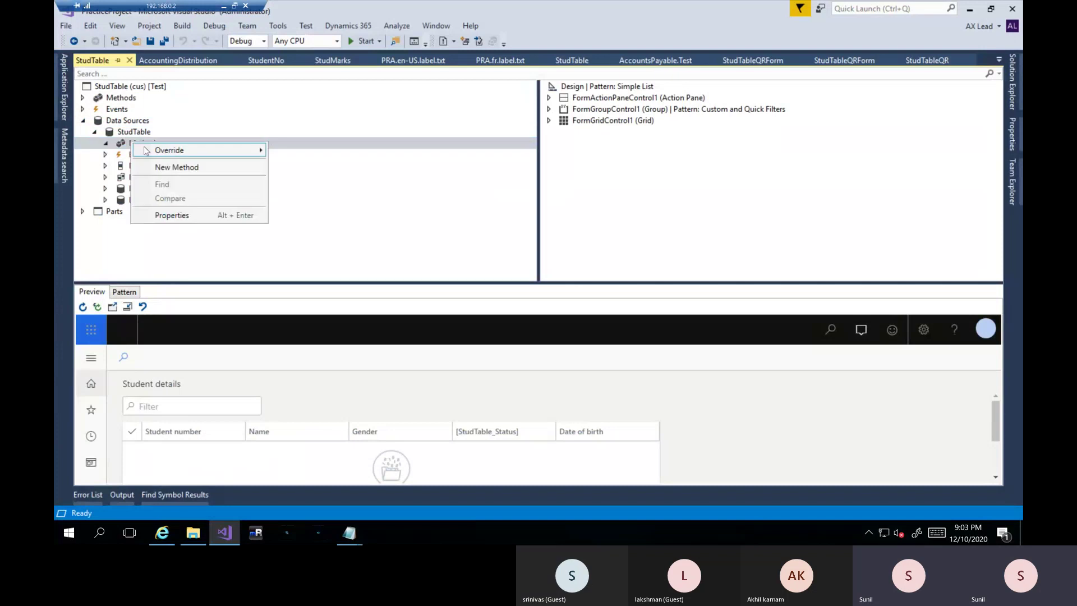
{"action": "mouse_move", "coordinate": [146, 151]}
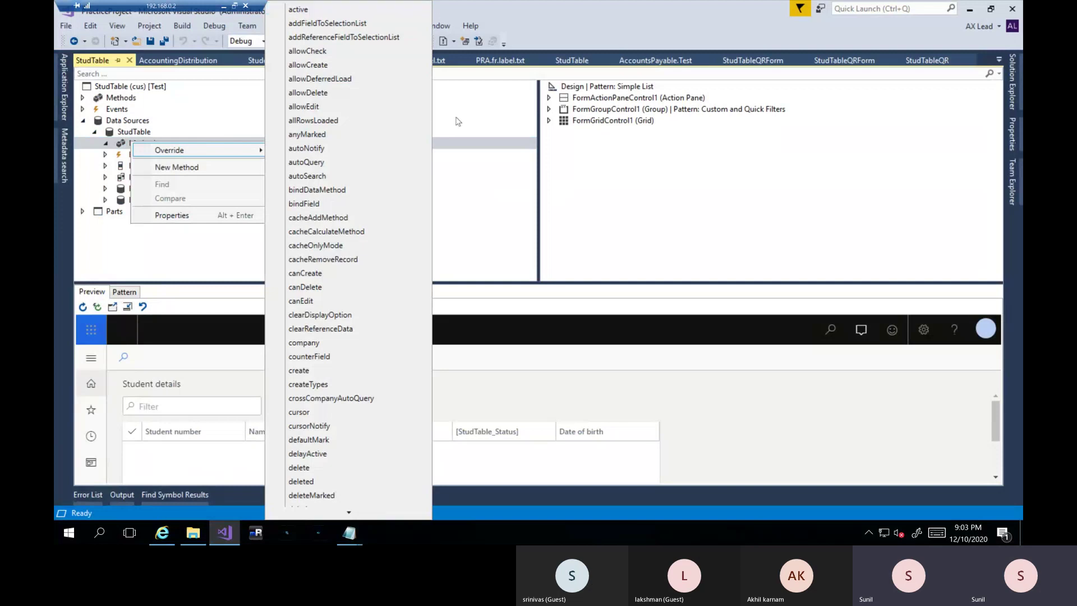
{"action": "left_click", "coordinate": [227, 540]}
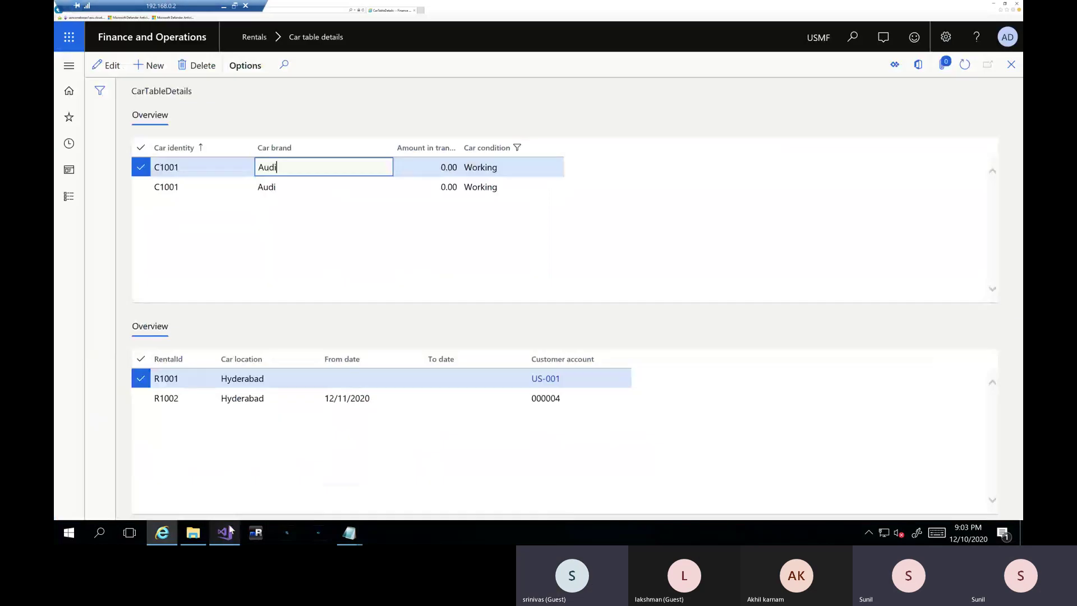
{"action": "left_click", "coordinate": [350, 191]}
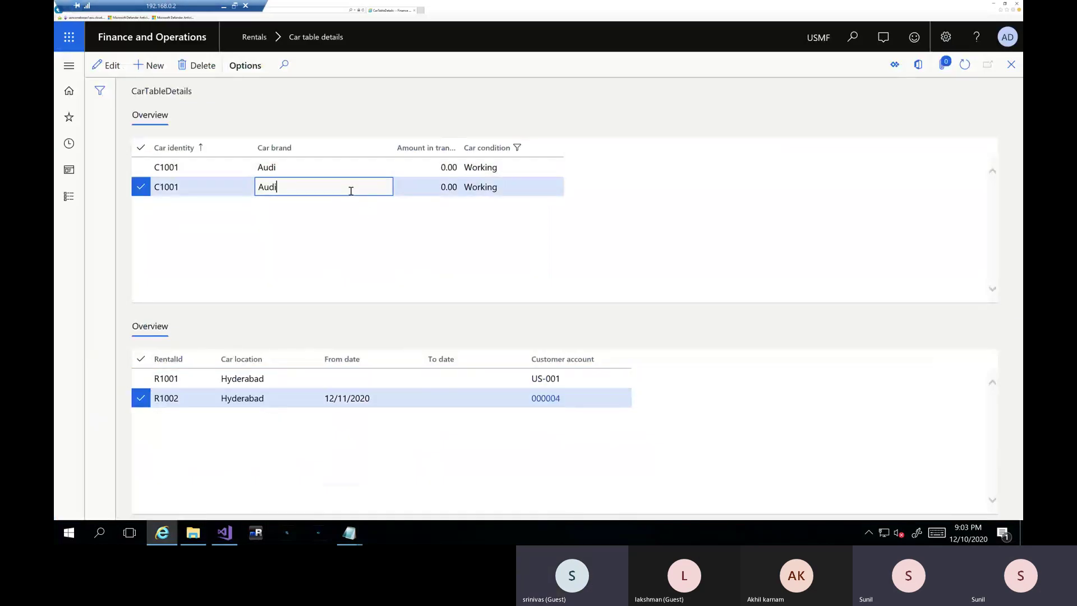
{"action": "left_click", "coordinate": [337, 171]}
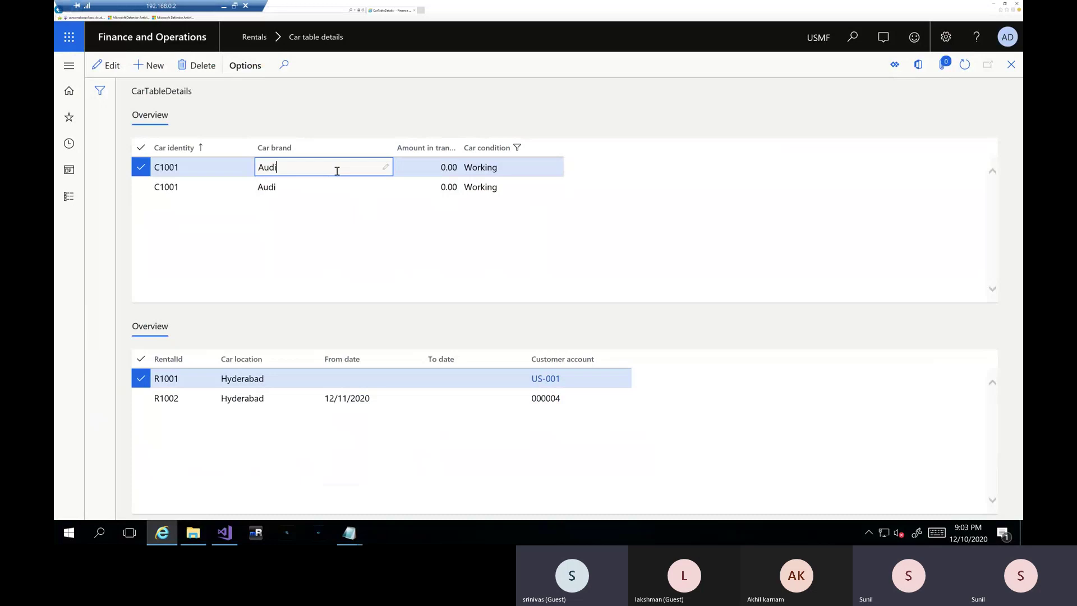